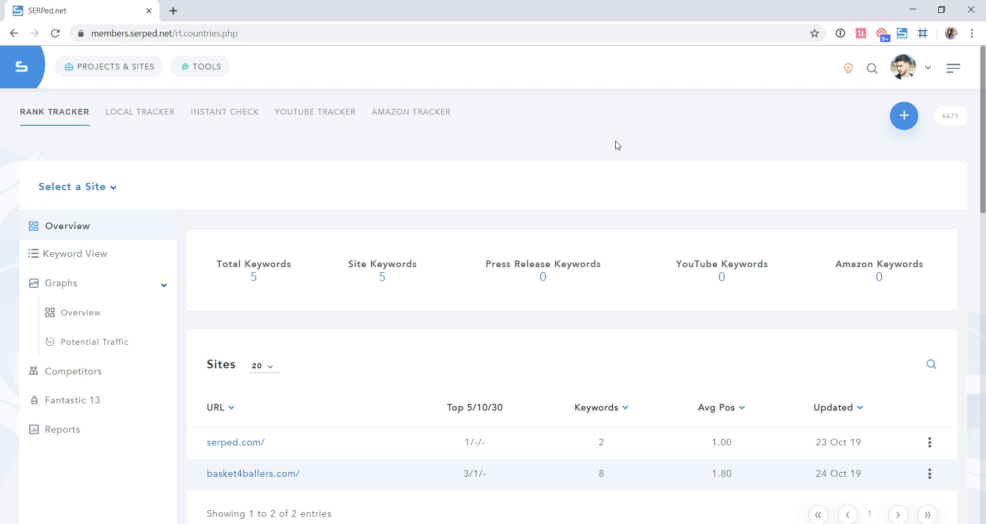
- Open Rank Tracker, switch to the Serped site and open its Import Rankings form
{"action": "left_click", "coordinate": [619, 148]}
{"action": "left_click", "coordinate": [202, 66]}
{"action": "left_click", "coordinate": [672, 146]}
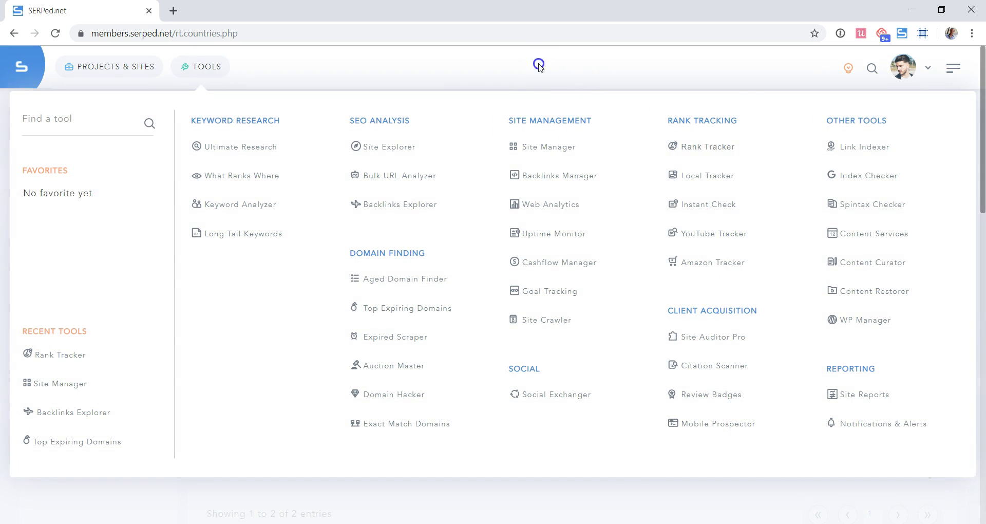
{"action": "left_click", "coordinate": [116, 189]}
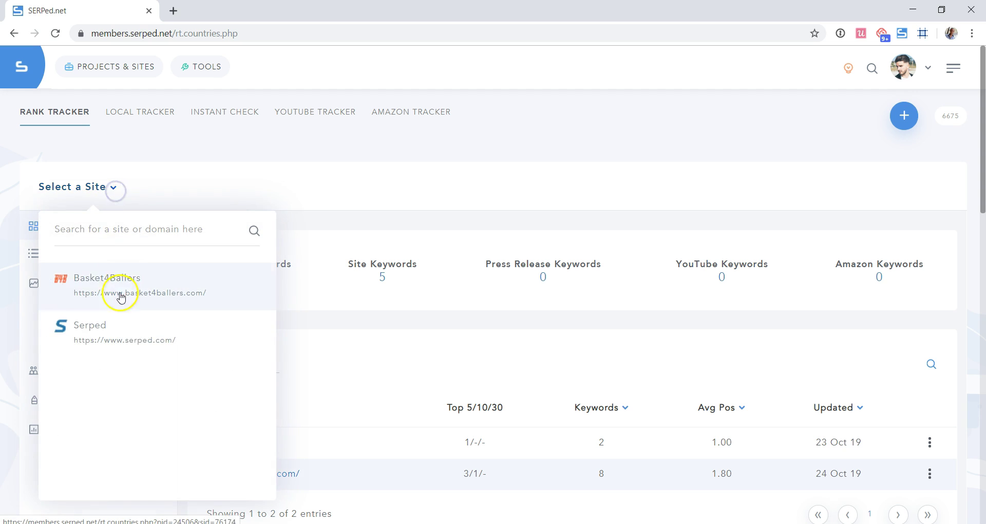
{"action": "left_click", "coordinate": [131, 333]}
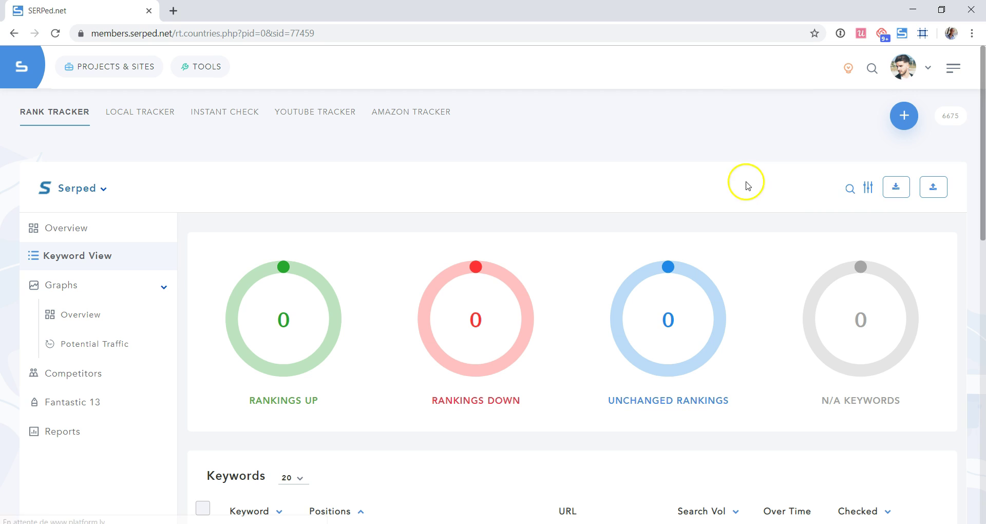
{"action": "left_click", "coordinate": [895, 188]}
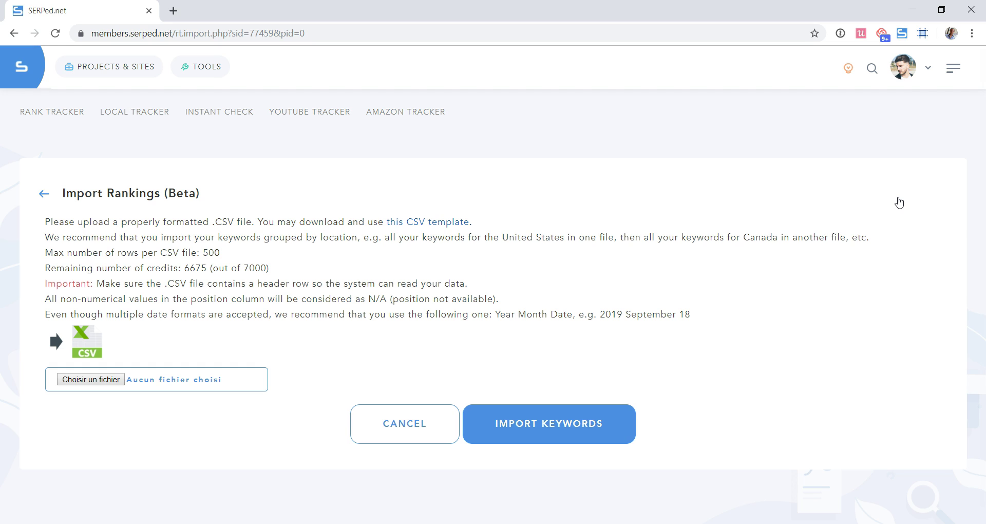
{"action": "left_click", "coordinate": [878, 200]}
{"action": "left_click", "coordinate": [285, 192]}
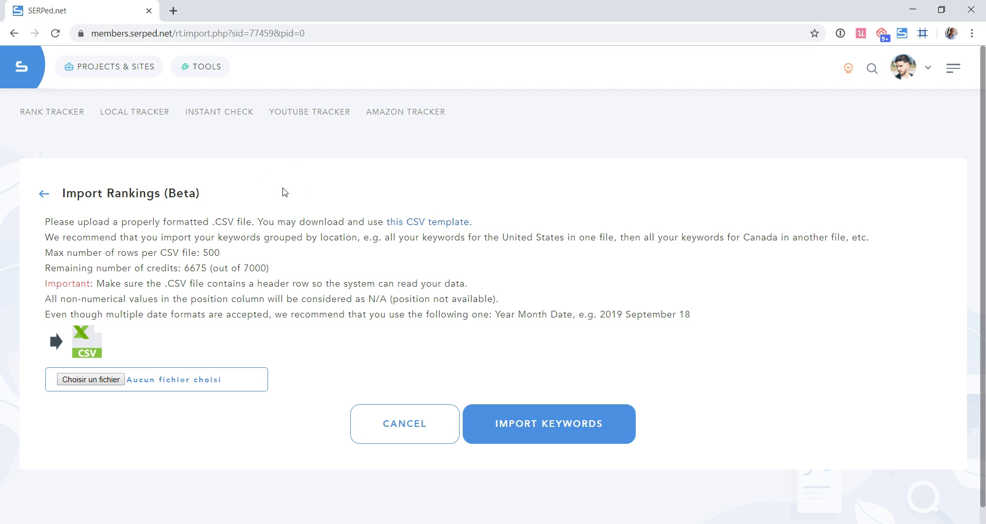
{"action": "left_click", "coordinate": [434, 224]}
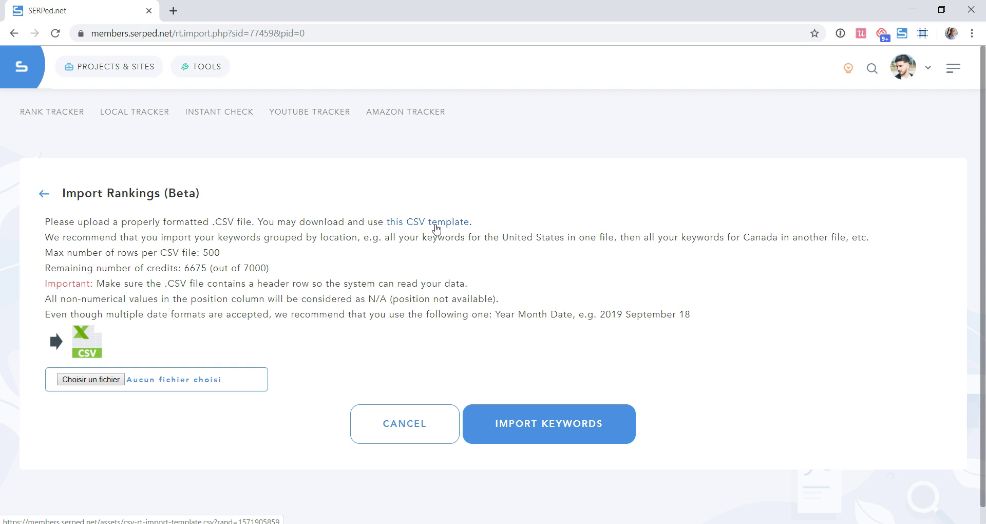
{"action": "left_click", "coordinate": [419, 250]}
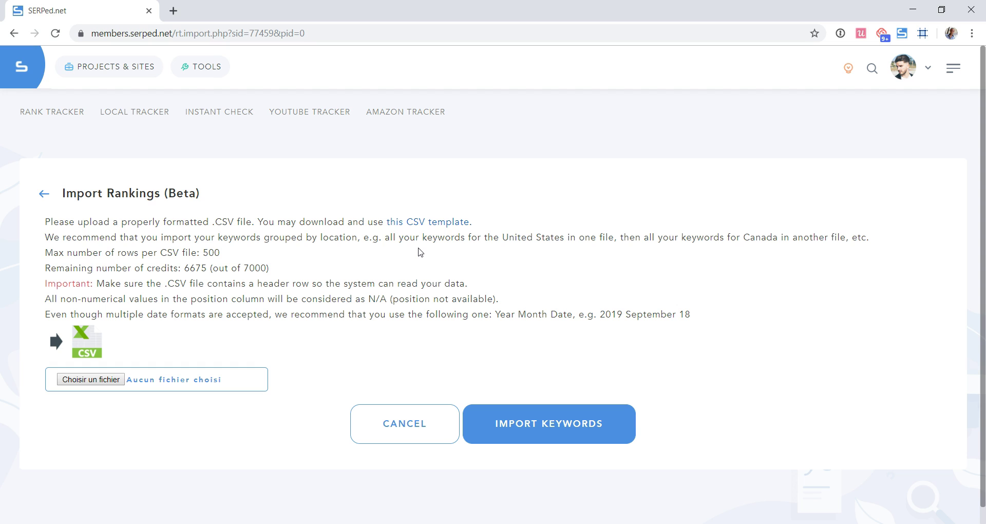
{"action": "left_click", "coordinate": [381, 250]}
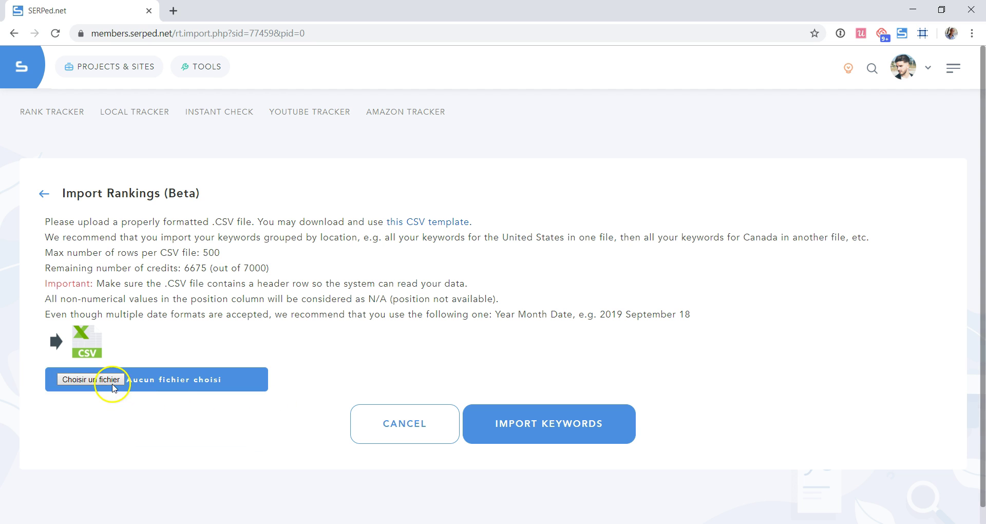
- Upload csv-rt-import-template.csv and start the keyword import
{"action": "left_click", "coordinate": [110, 381]}
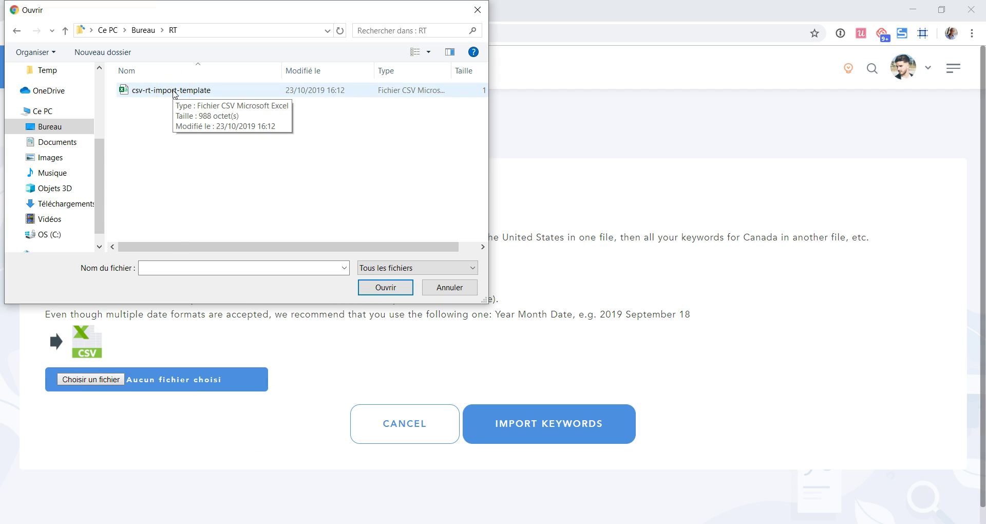
{"action": "double_click", "coordinate": [172, 91]}
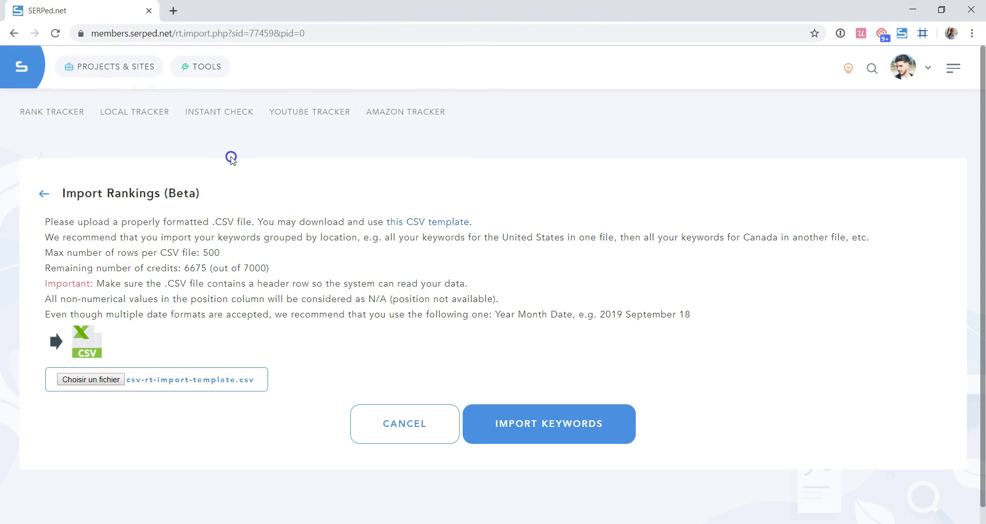
{"action": "left_click", "coordinate": [549, 425]}
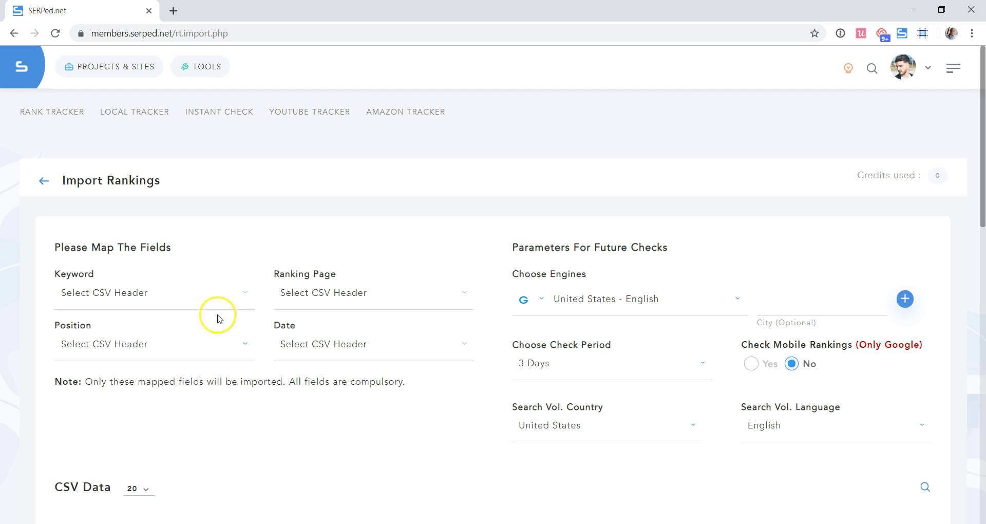
- Map Keyword to keyword, Ranking Page to url, Position to pos, Date to checked_on
{"action": "left_click", "coordinate": [135, 292]}
{"action": "left_click", "coordinate": [128, 408]}
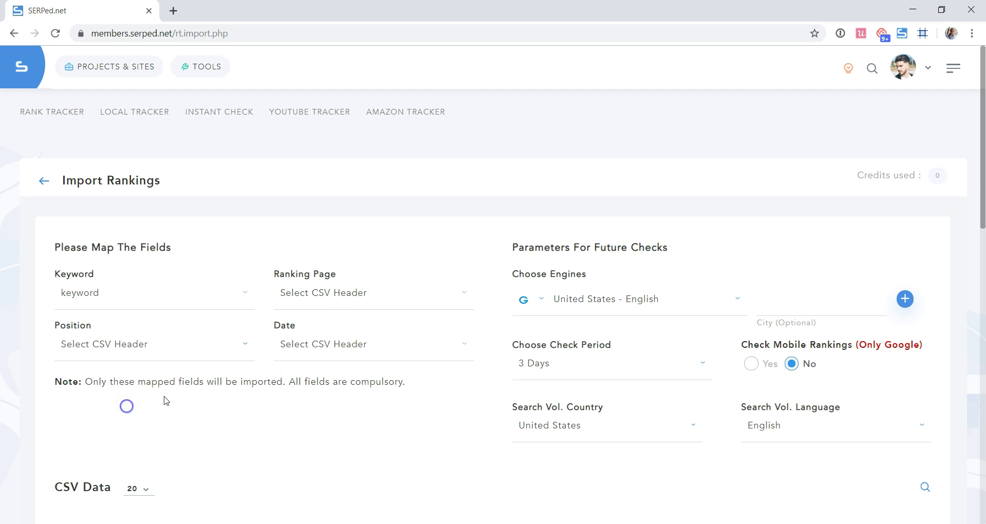
{"action": "left_click", "coordinate": [303, 295]}
{"action": "scroll", "coordinate": [325, 407], "scroll_direction": "down", "scroll_amount": 2}
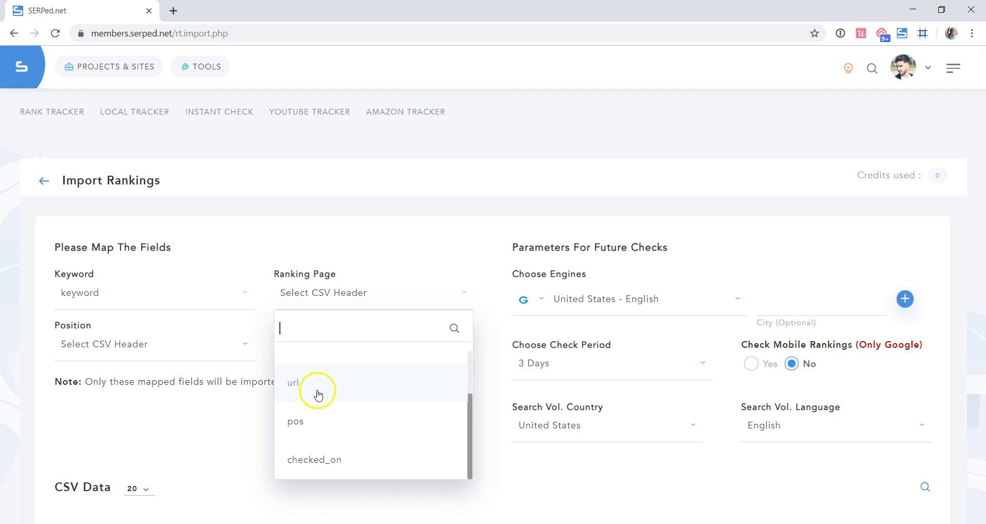
{"action": "left_click", "coordinate": [316, 393]}
{"action": "left_click", "coordinate": [171, 350]}
{"action": "scroll", "coordinate": [160, 282], "scroll_direction": "down", "scroll_amount": 2}
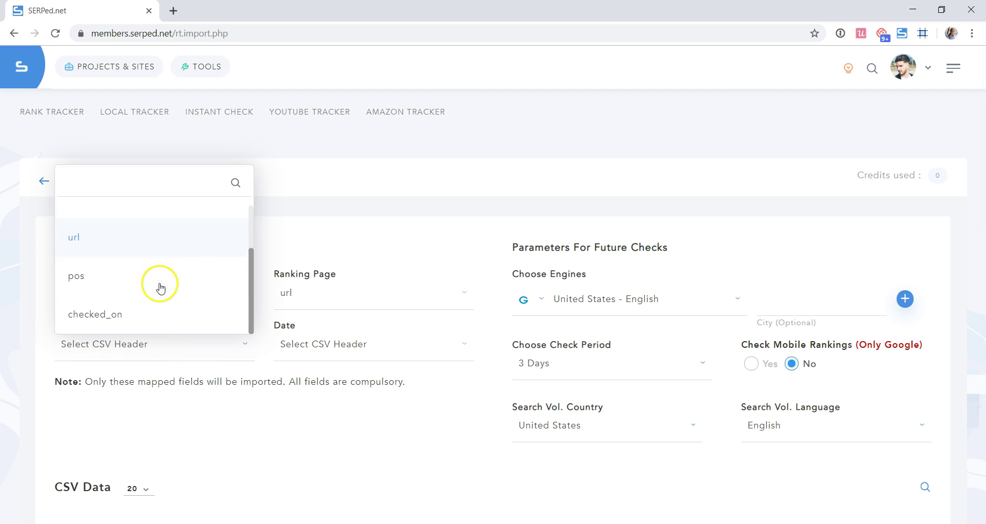
{"action": "left_click", "coordinate": [146, 282]}
{"action": "left_click", "coordinate": [324, 349]}
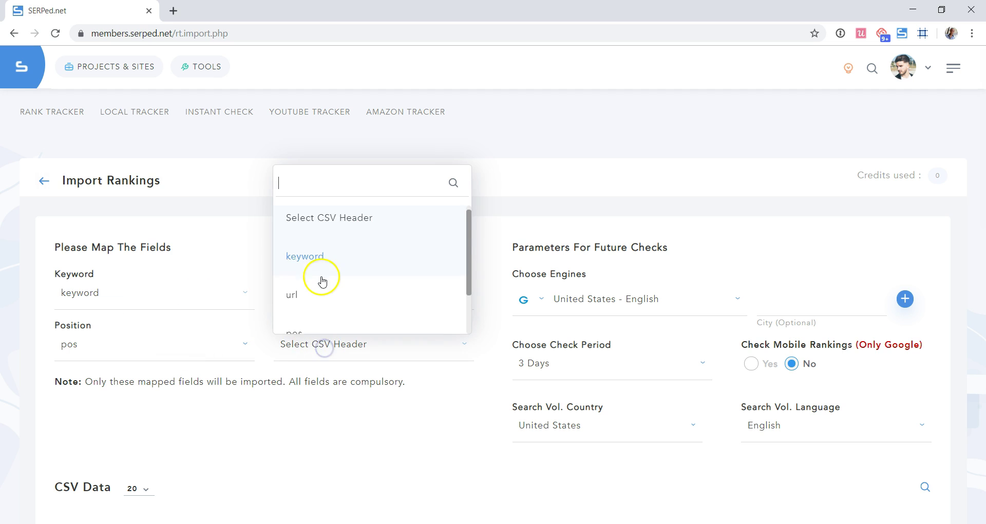
{"action": "scroll", "coordinate": [321, 280], "scroll_direction": "down", "scroll_amount": 2}
{"action": "left_click", "coordinate": [320, 311]}
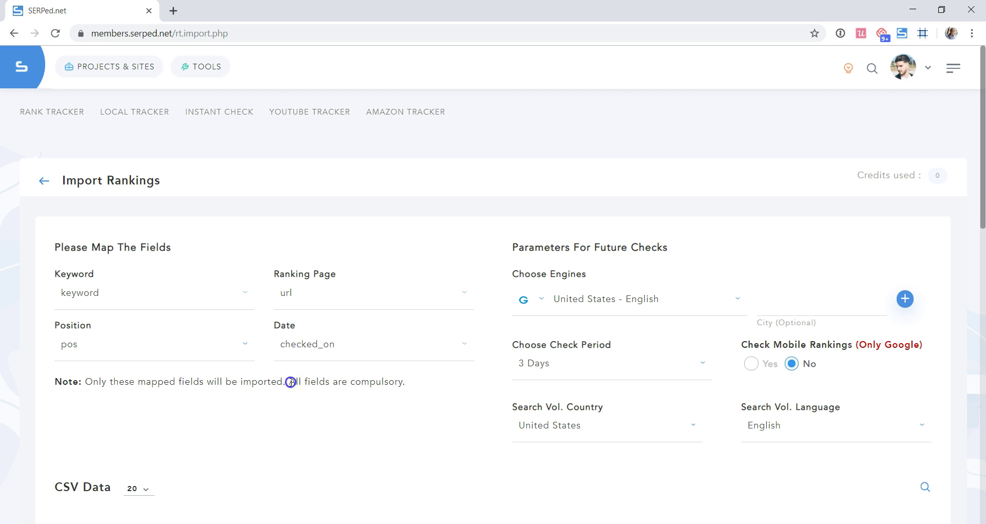
{"action": "left_click_drag", "start_coordinate": [289, 381], "coordinate": [409, 386]}
{"action": "left_click", "coordinate": [315, 417]}
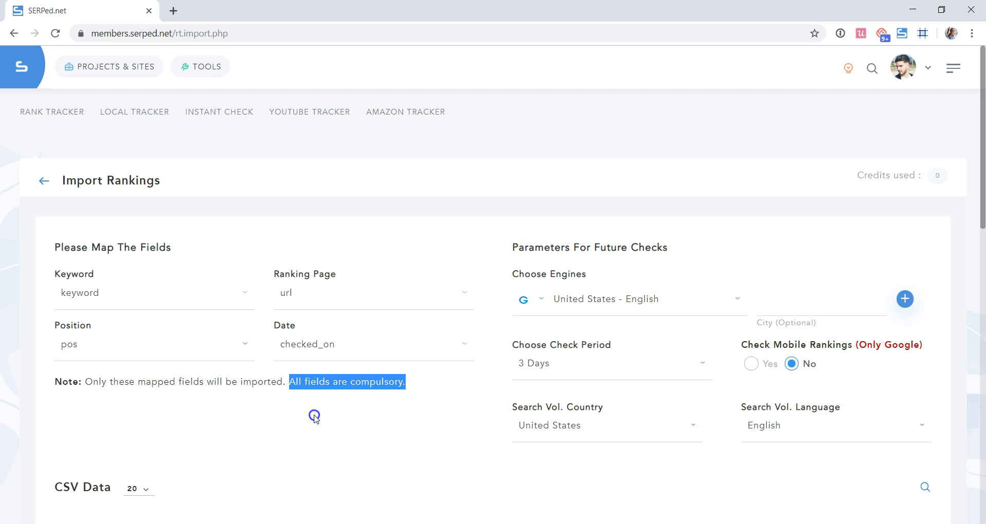
{"action": "left_click", "coordinate": [315, 417]}
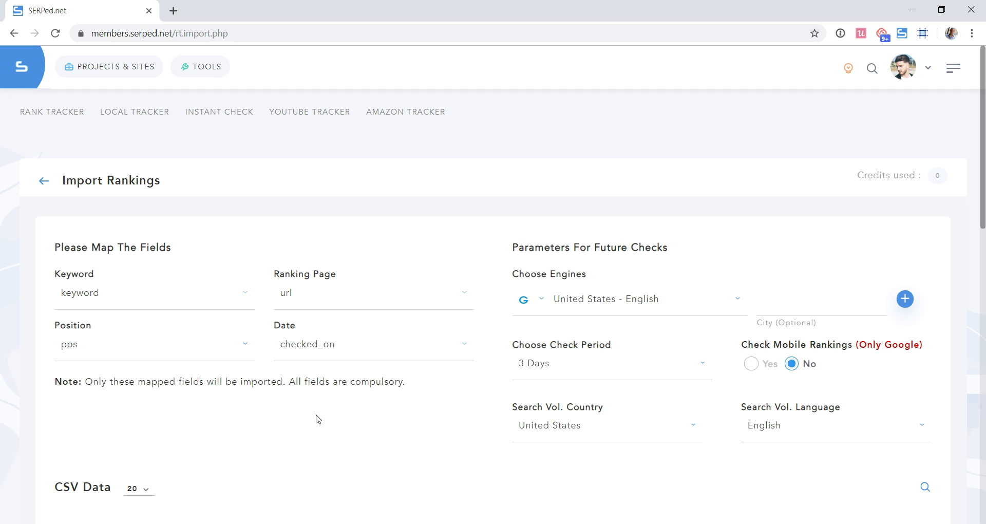
{"action": "scroll", "coordinate": [318, 419], "scroll_direction": "down", "scroll_amount": 1}
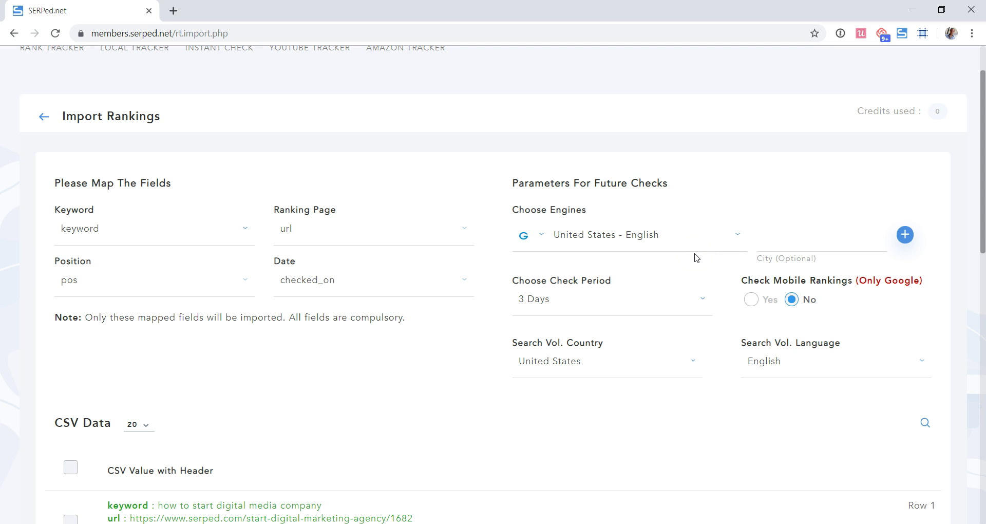
- Tick the CSV Value with Header checkbox to select all 9 rows, then save
{"action": "scroll", "coordinate": [697, 258], "scroll_direction": "down", "scroll_amount": 5}
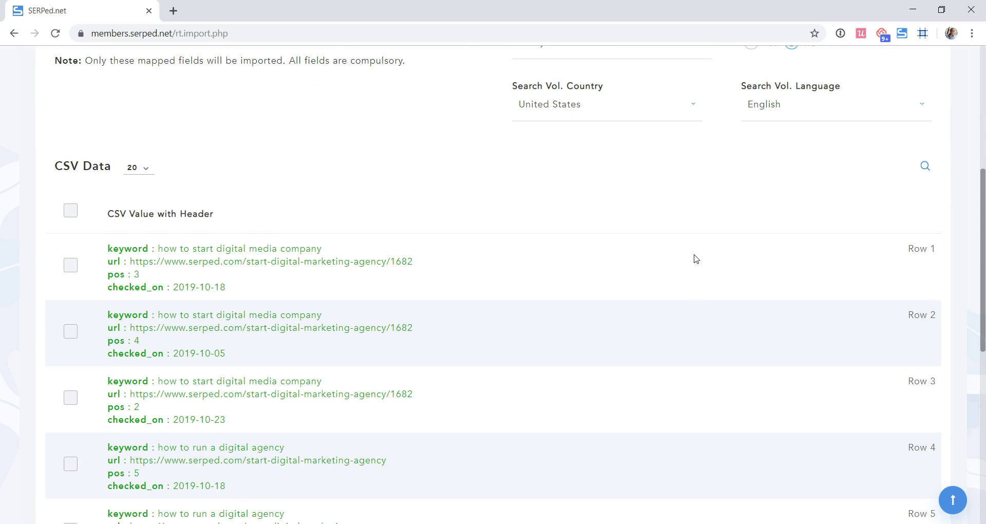
{"action": "scroll", "coordinate": [696, 258], "scroll_direction": "down", "scroll_amount": 1}
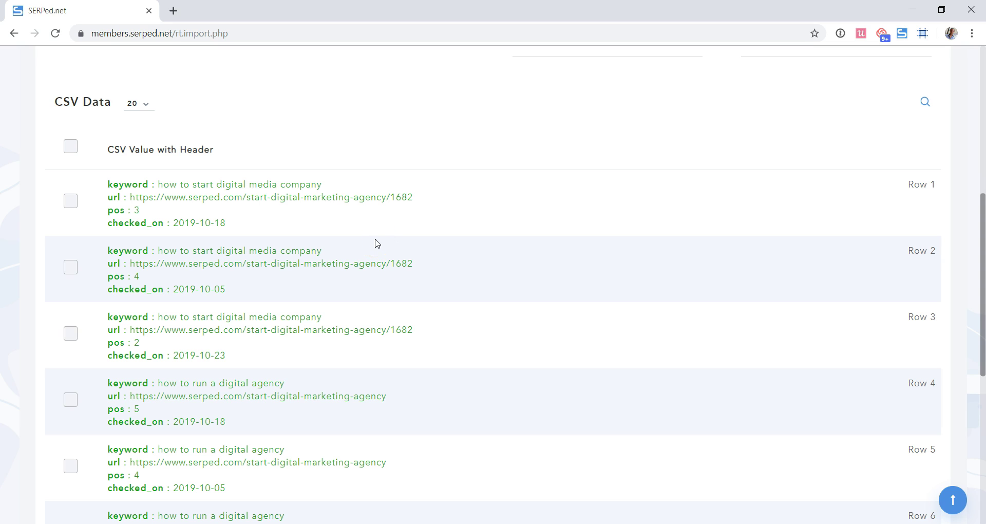
{"action": "left_click", "coordinate": [71, 146]}
{"action": "scroll", "coordinate": [555, 359], "scroll_direction": "up", "scroll_amount": 1}
{"action": "scroll", "coordinate": [528, 409], "scroll_direction": "down", "scroll_amount": 8}
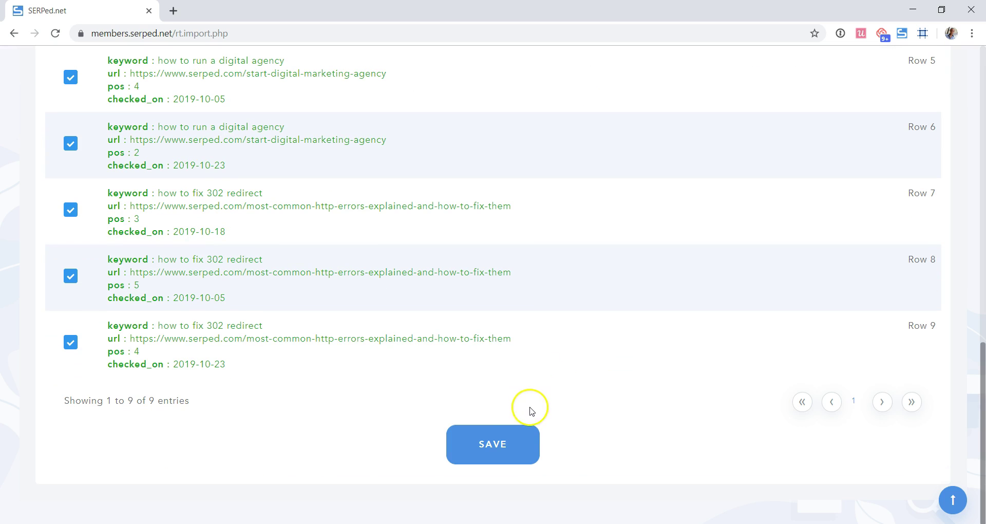
{"action": "left_click", "coordinate": [519, 433]}
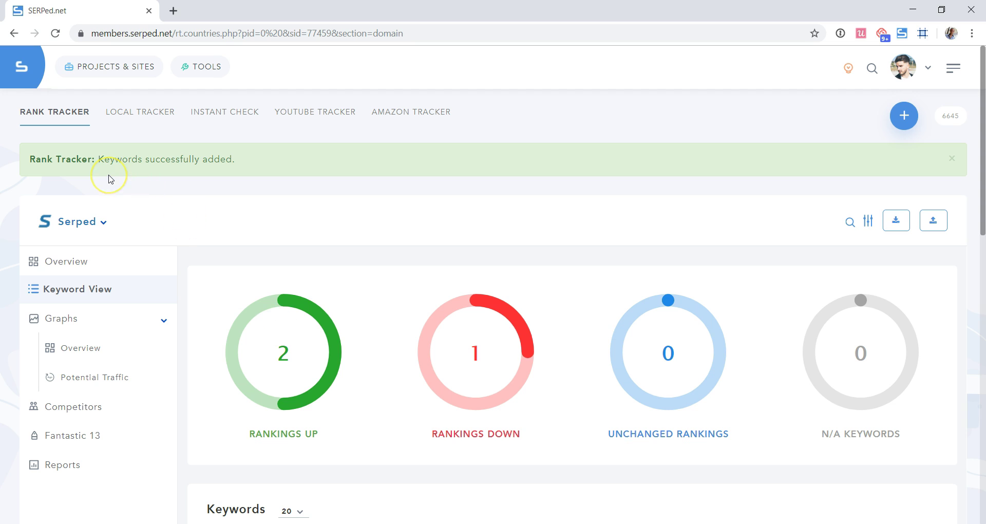
- Scroll to the Serped Keywords table showing the 4 imported keywords and position changes
{"action": "left_click", "coordinate": [135, 190]}
{"action": "scroll", "coordinate": [135, 191], "scroll_direction": "down", "scroll_amount": 5}
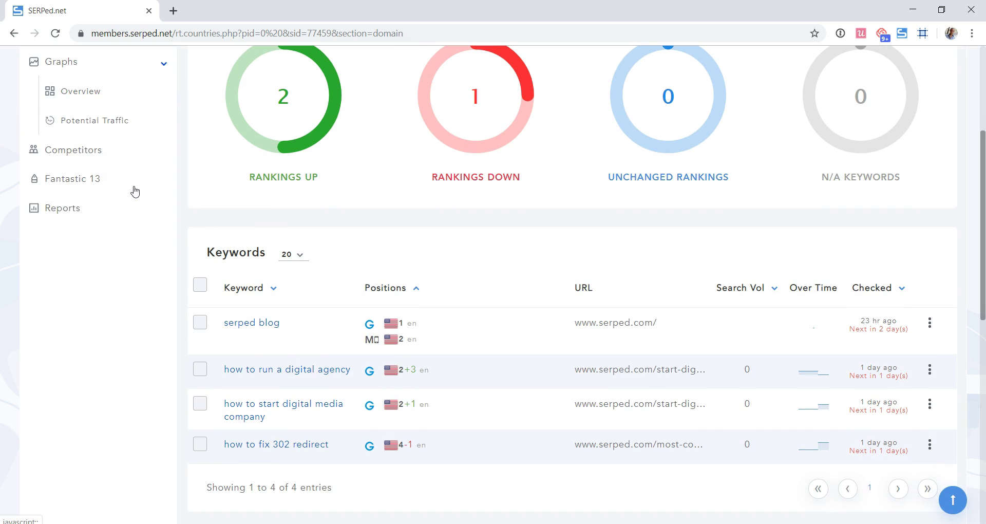
- View the history graph and ranking table for 'how to run a digital agency' (positions 4, 5, 2)
{"action": "left_click", "coordinate": [308, 370]}
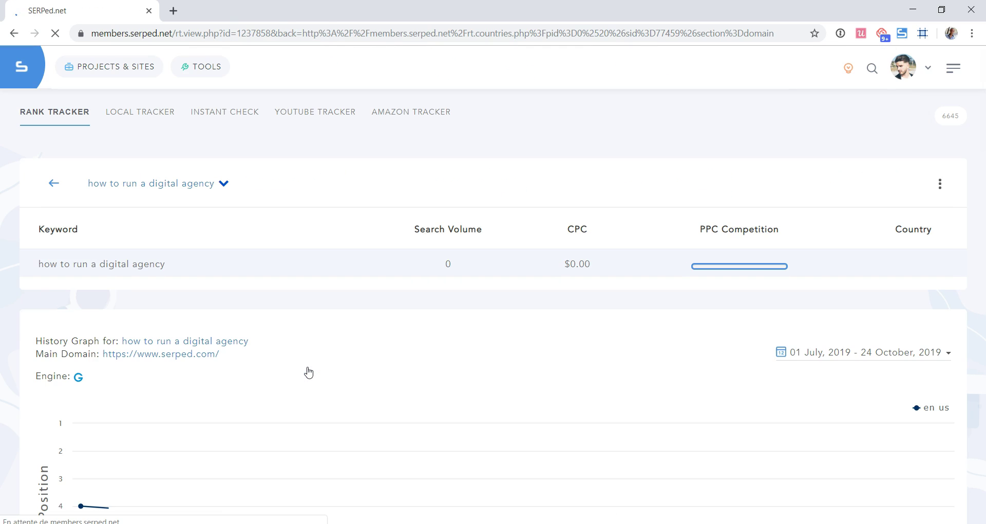
{"action": "scroll", "coordinate": [308, 373], "scroll_direction": "down", "scroll_amount": 4}
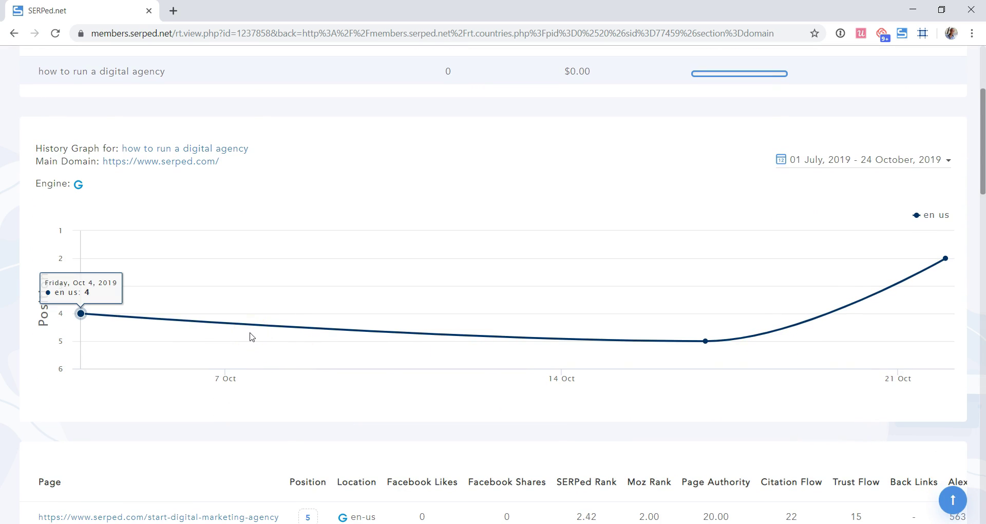
{"action": "scroll", "coordinate": [250, 336], "scroll_direction": "down", "scroll_amount": 9}
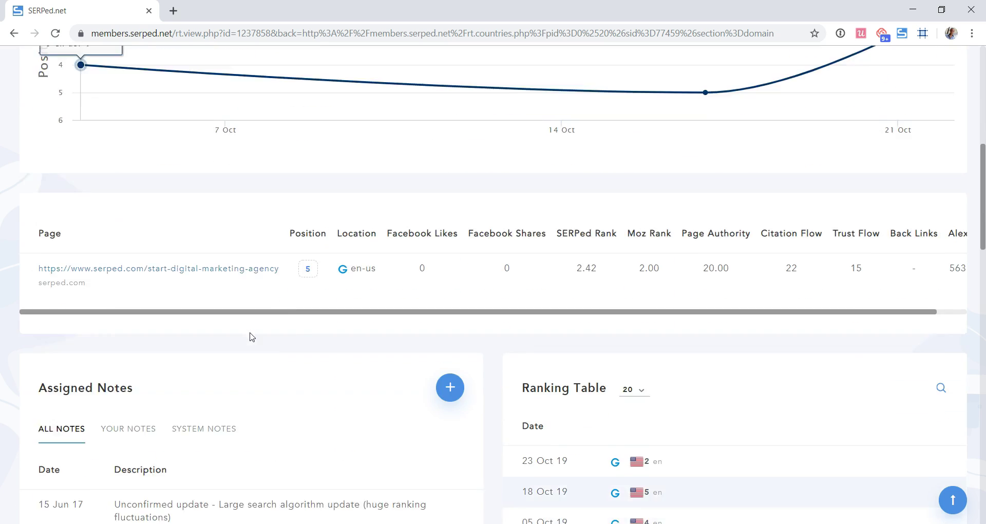
{"action": "left_click", "coordinate": [529, 305]}
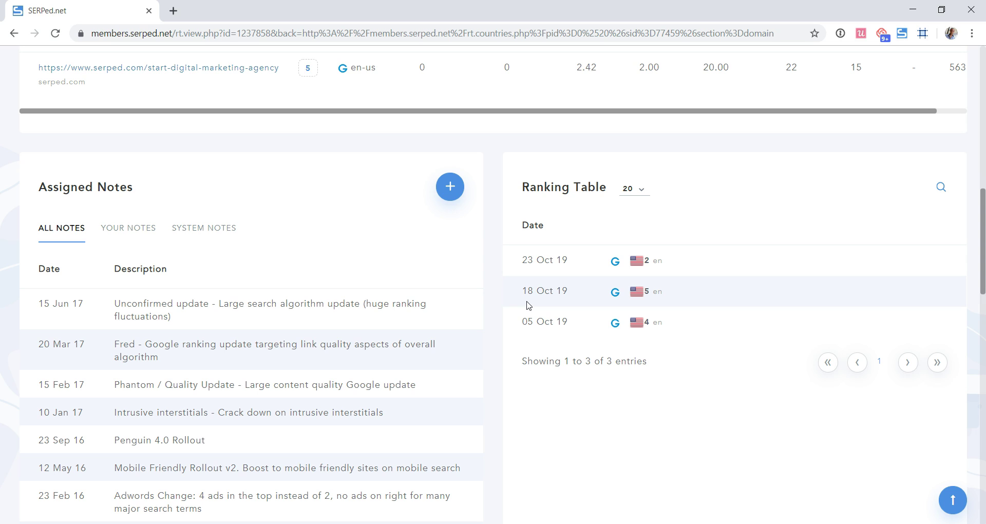
{"action": "left_click", "coordinate": [529, 298]}
{"action": "left_click", "coordinate": [530, 298]}
- Start submitting a support ticket from the Help menu
{"action": "left_click", "coordinate": [840, 67]}
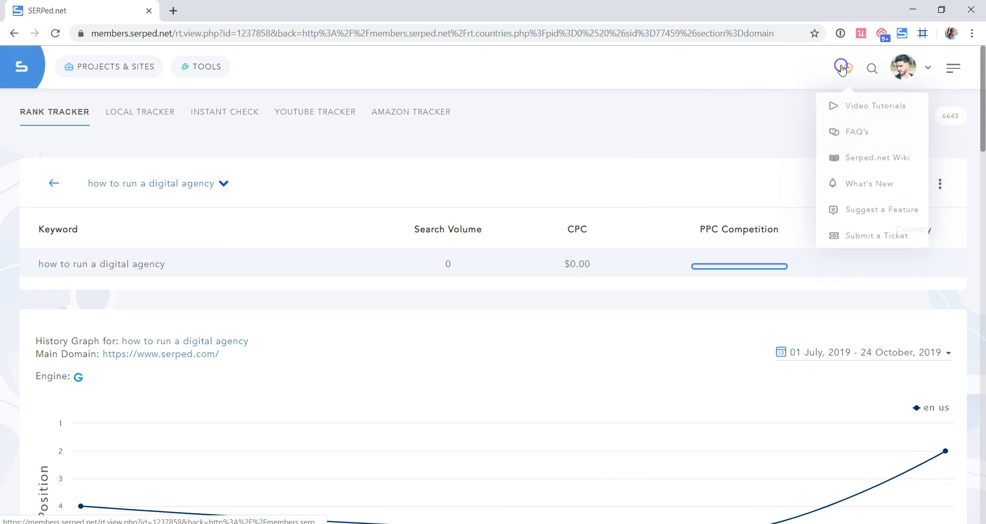
{"action": "left_click", "coordinate": [842, 231]}
{"action": "left_click", "coordinate": [833, 234]}
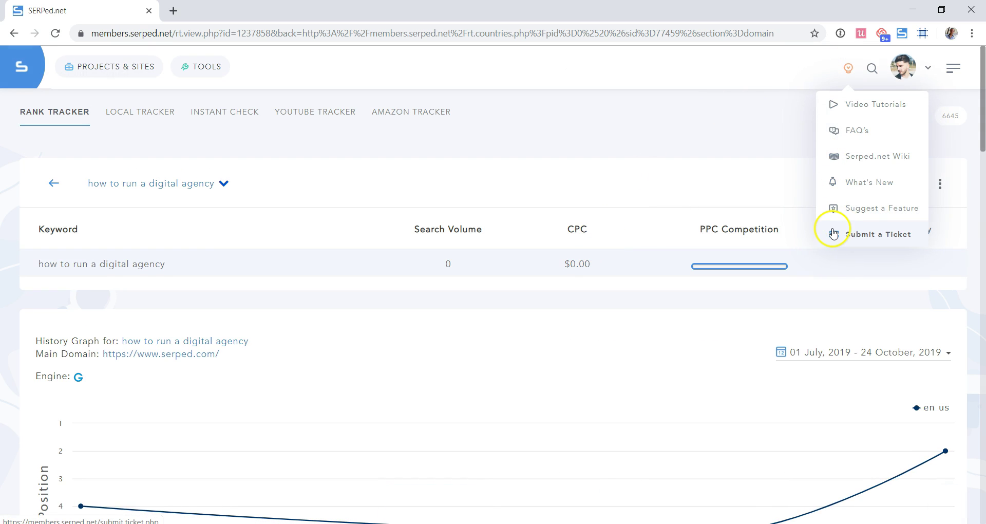